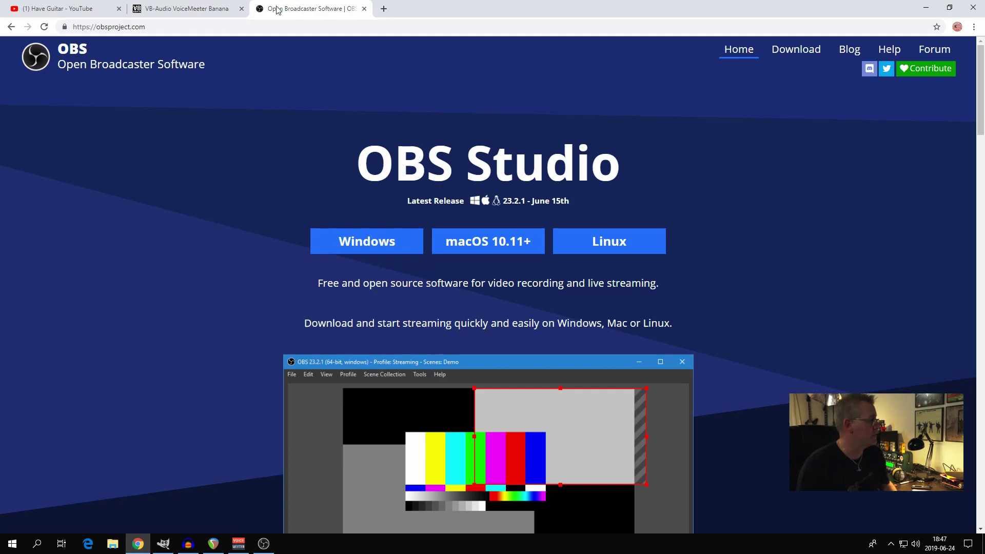
# - Switch to the VB-Audio Voicemeeter Banana page and scroll to its Download and Install section
pyautogui.click(194, 10)
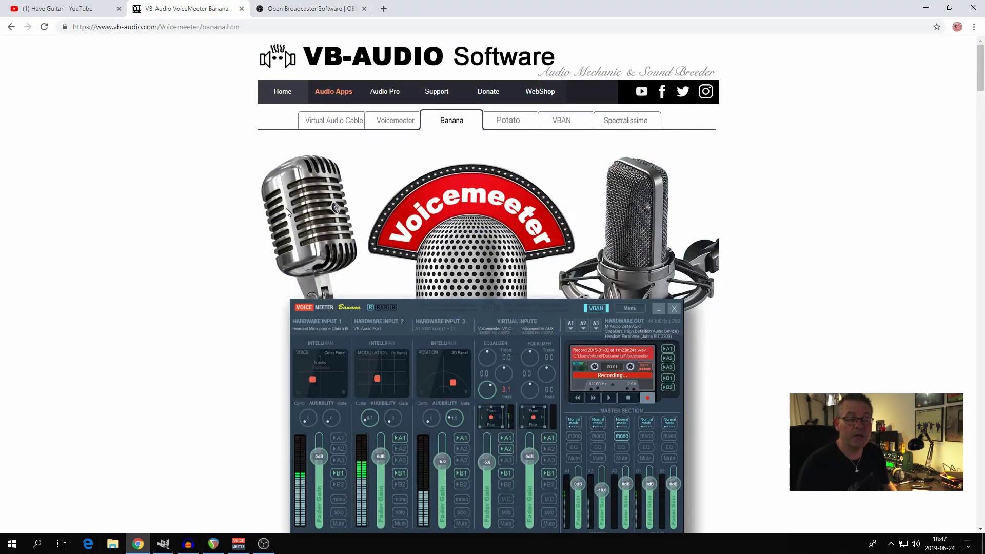
pyautogui.scroll(-5, 285, 208)
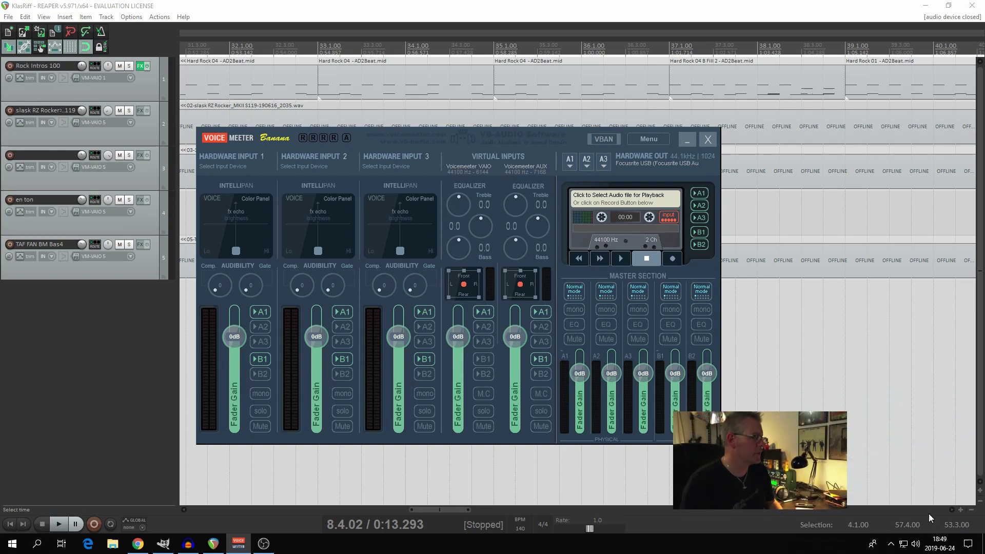
# - Open the Windows Sound (Ljud) settings from the tray speaker and show the Uppspelning device list
pyautogui.rightClick(918, 547)
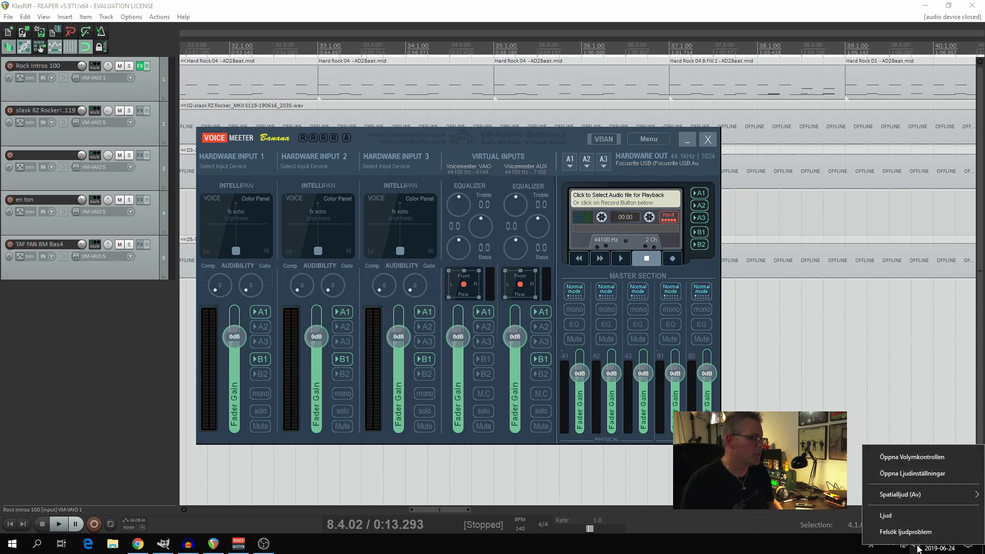
pyautogui.click(906, 519)
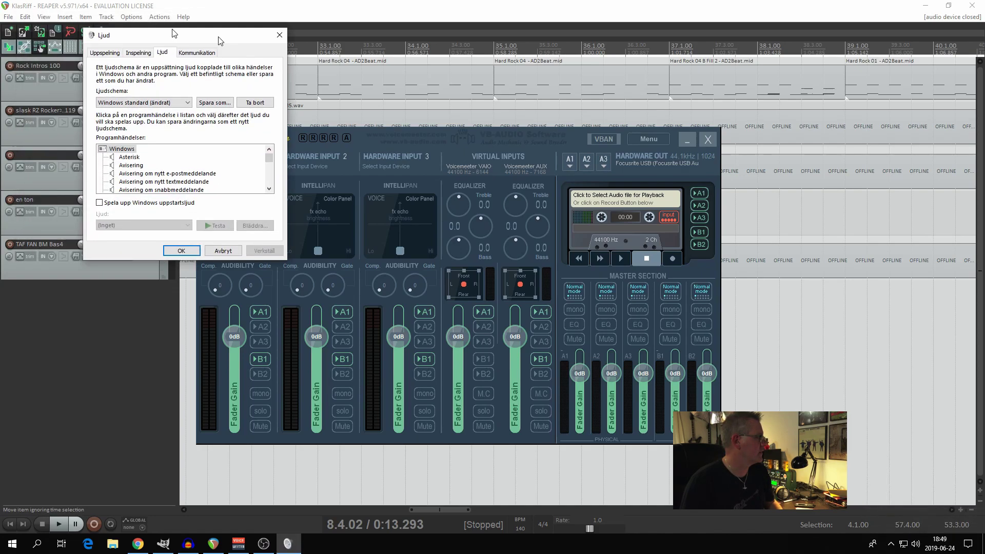
pyautogui.moveTo(108, 21); pyautogui.dragTo(495, 105)
pyautogui.click(426, 123)
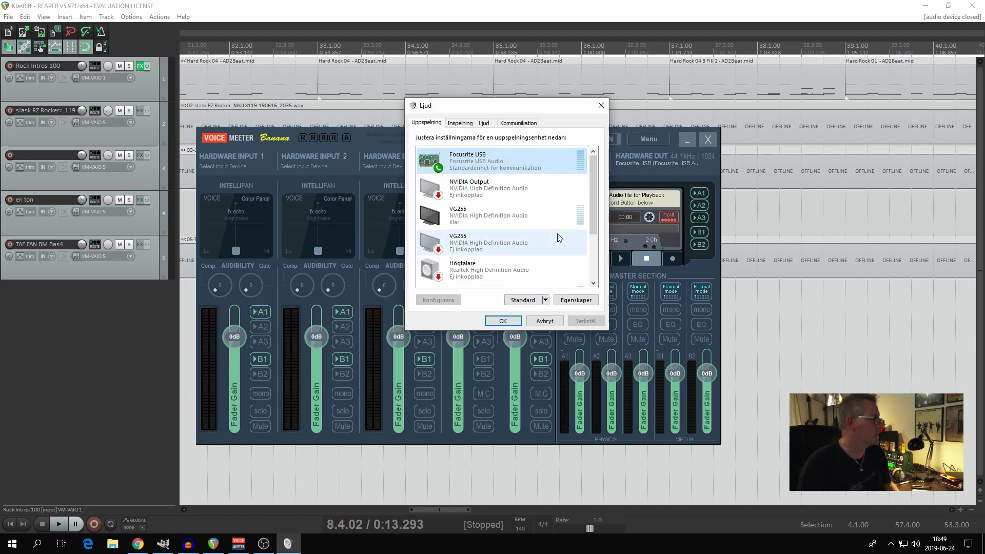
# - Check that Focusrite USB's advanced format is 16-bit 44100 Hz, closing its properties unchanged
pyautogui.rightClick(510, 160)
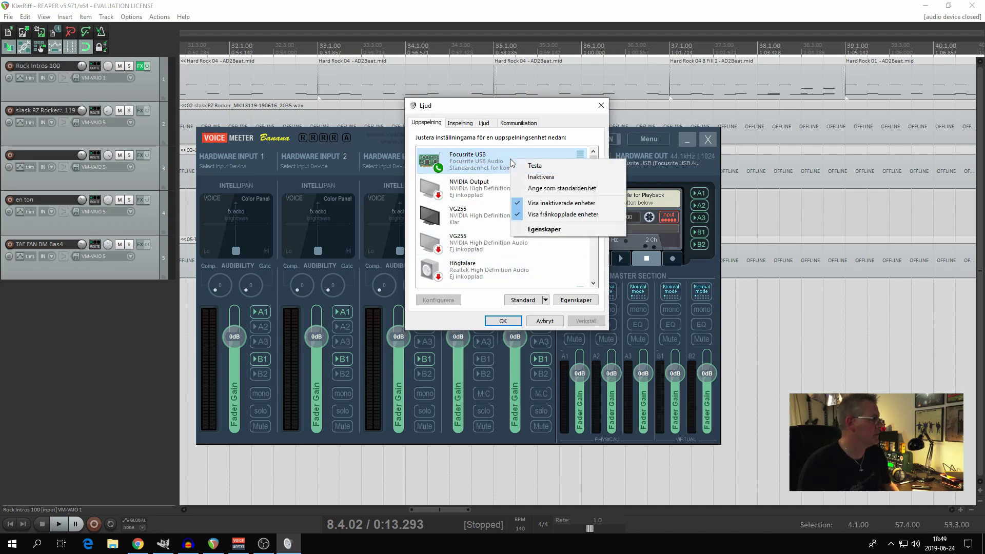
pyautogui.click(543, 230)
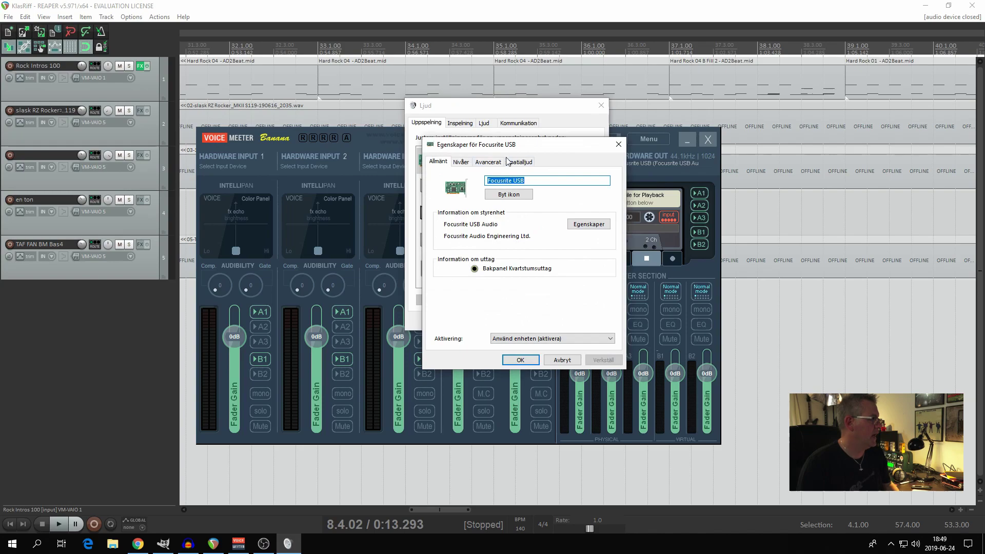
pyautogui.click(491, 163)
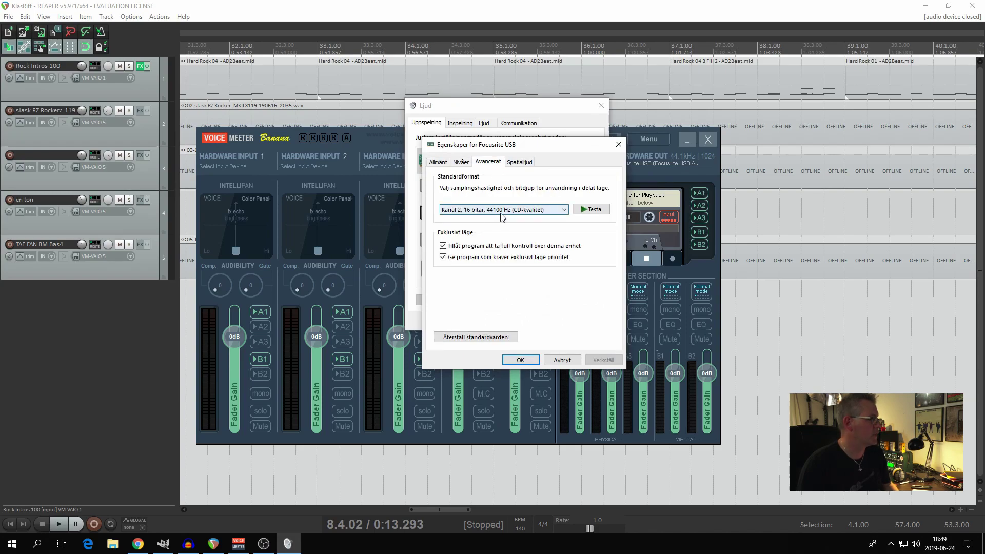
pyautogui.click(562, 359)
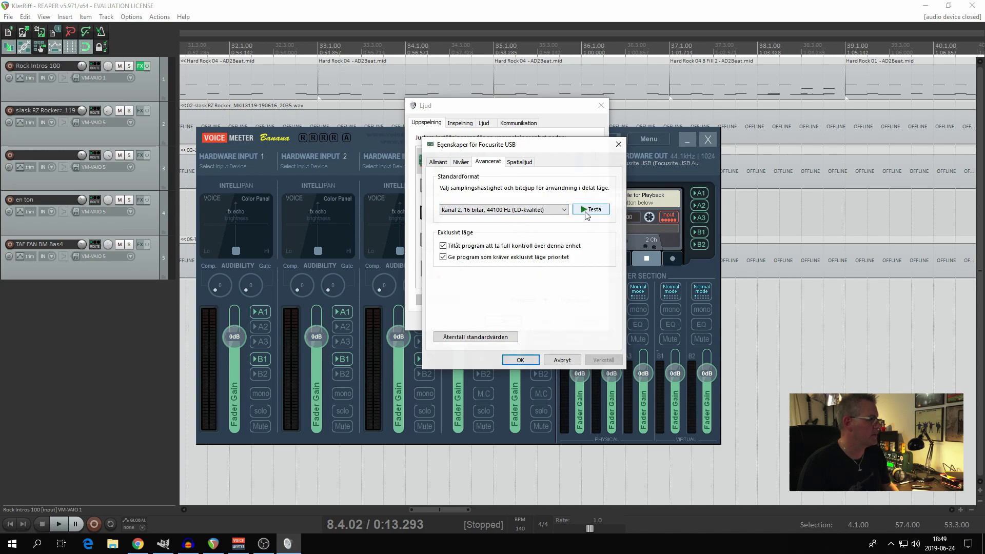
pyautogui.scroll(-3, 595, 171)
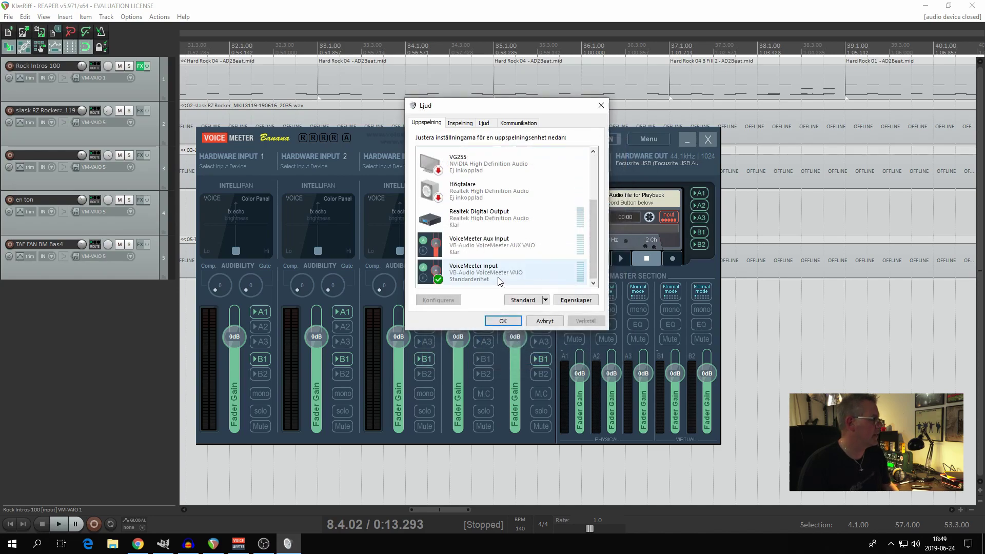
# - Verify VoiceMeeter Input's advanced default format stays at 16 bitar, 44100 Hz
pyautogui.click(472, 282)
pyautogui.rightClick(472, 282)
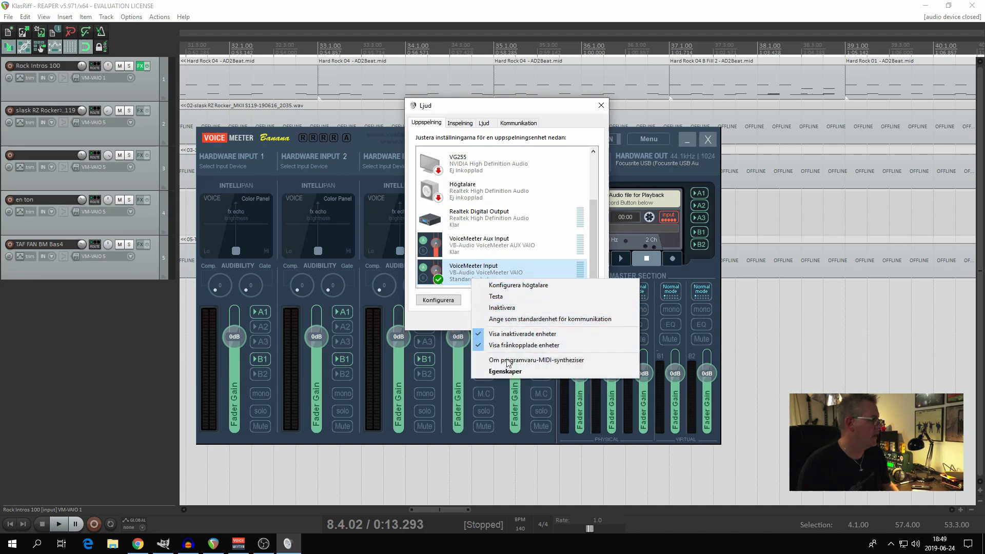
pyautogui.click(511, 375)
pyautogui.click(488, 161)
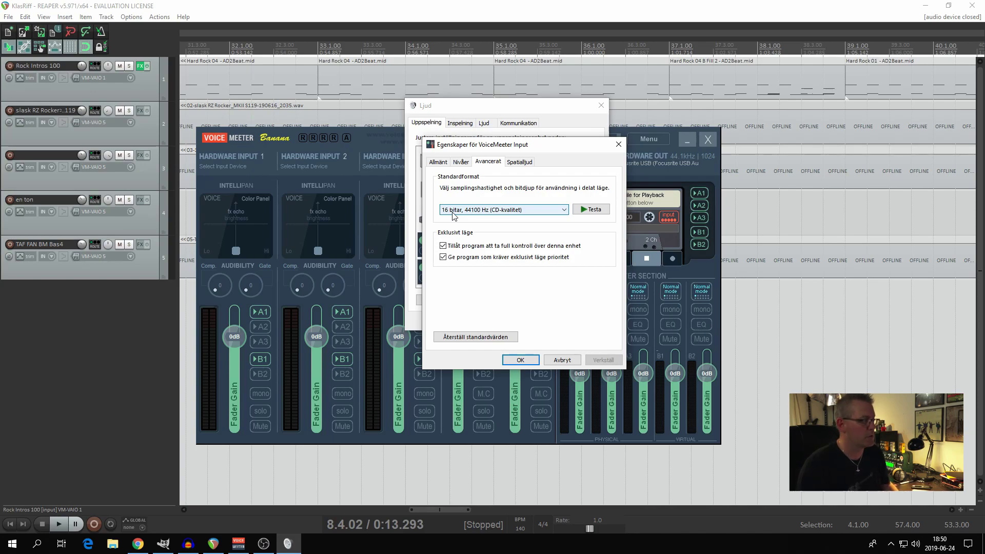
pyautogui.click(530, 209)
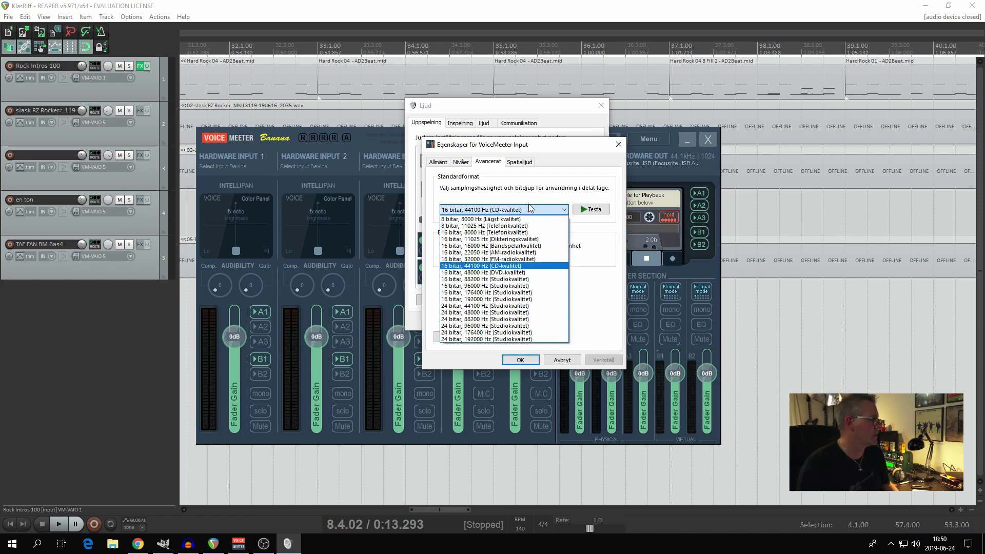
pyautogui.click(614, 279)
# - Play a test sound through VoiceMeeter Input, then close its properties and the Ljud dialog
pyautogui.click(583, 211)
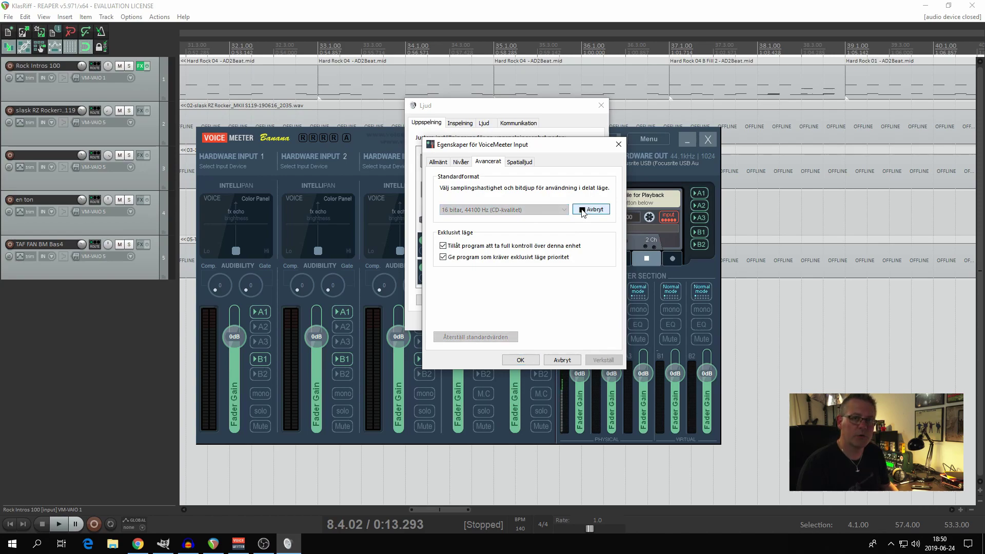
pyautogui.click(618, 144)
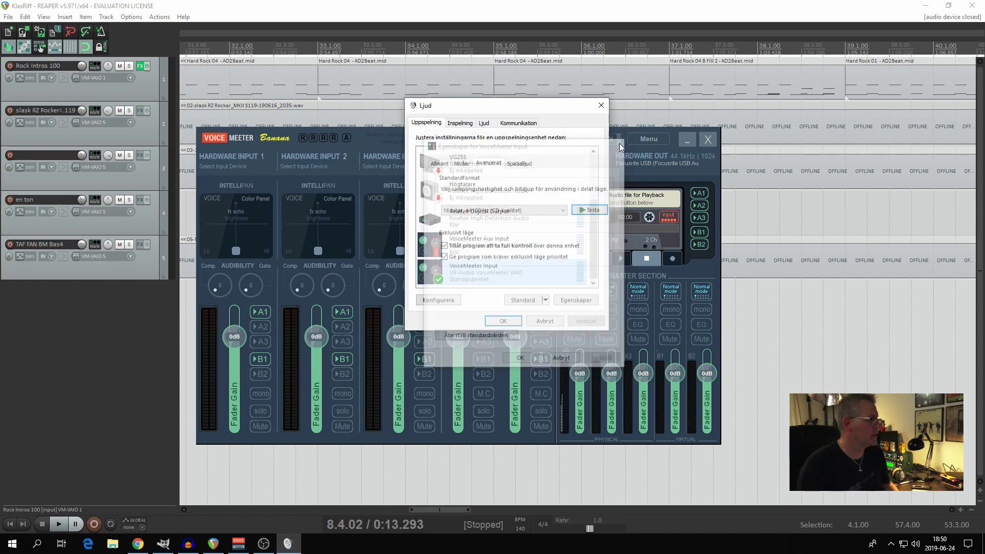
pyautogui.click(602, 105)
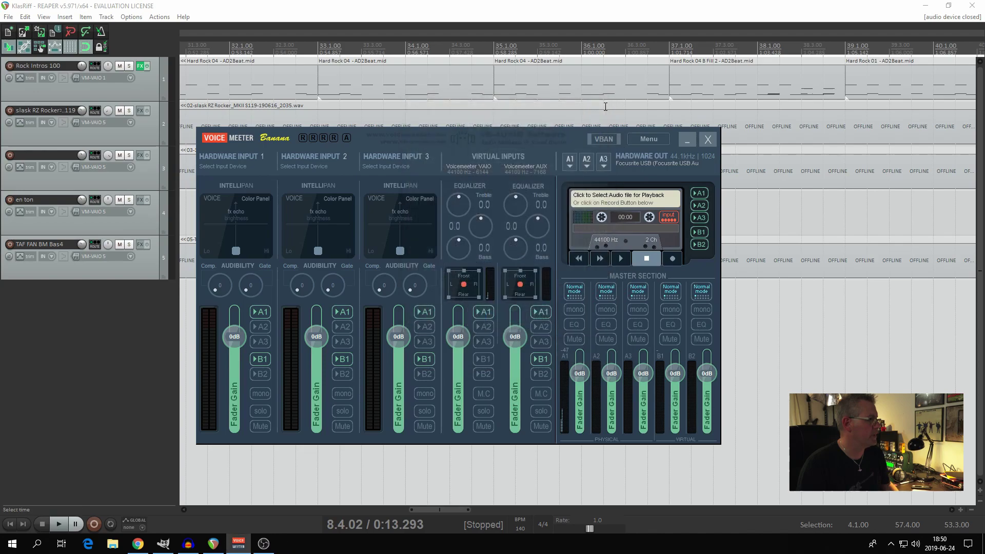
# - Leave output A1 on Focusrite USB and minimise Voicemeeter Banana back to REAPER
pyautogui.click(569, 168)
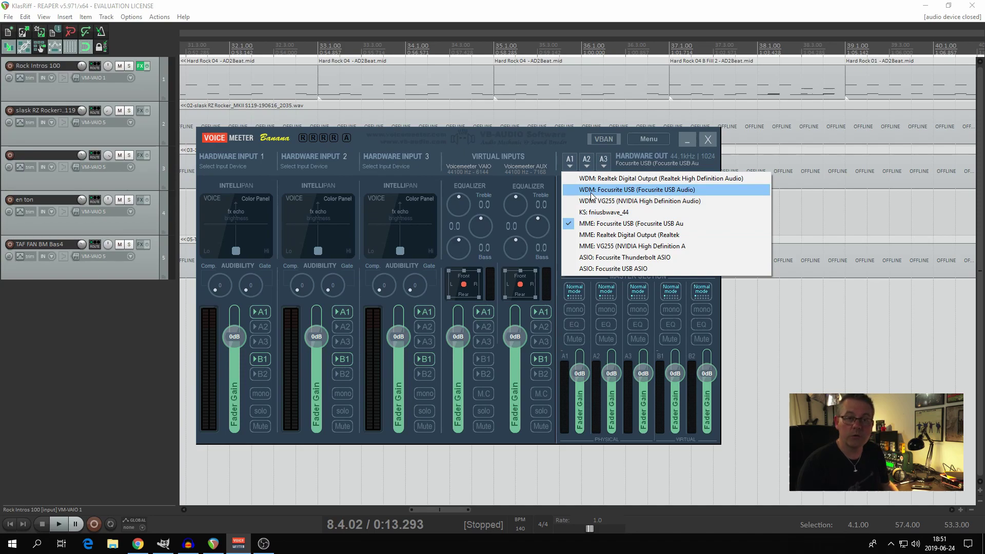
pyautogui.click(552, 131)
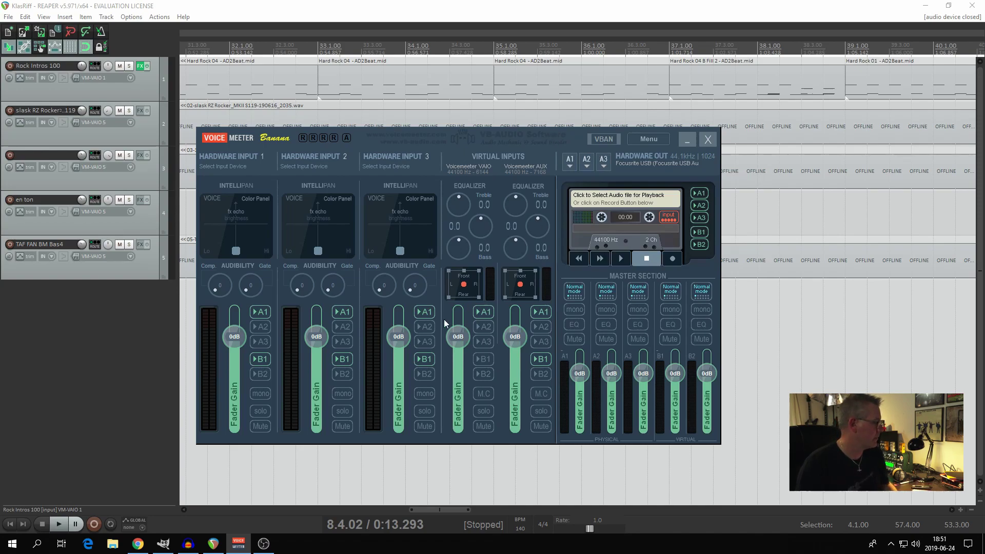
pyautogui.moveTo(267, 546)
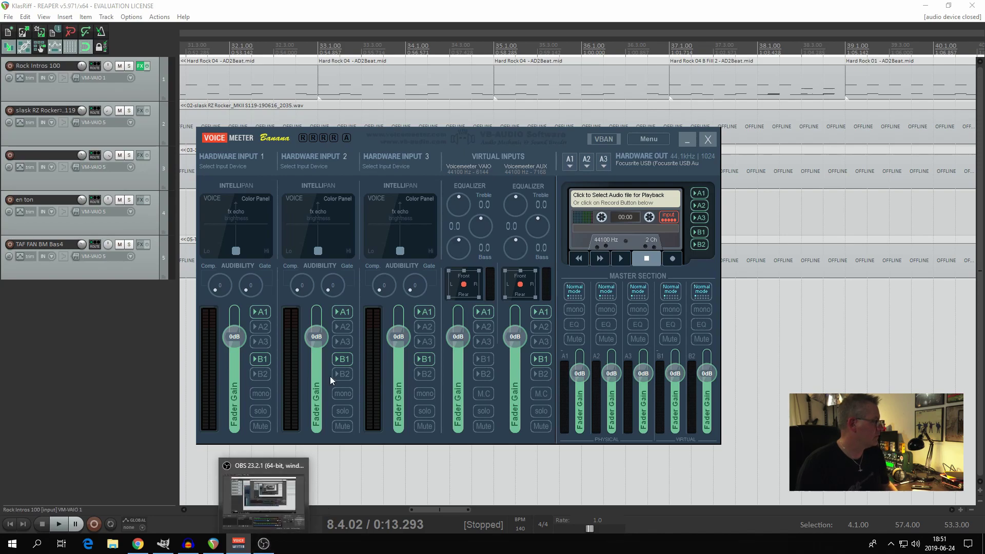
pyautogui.click(389, 19)
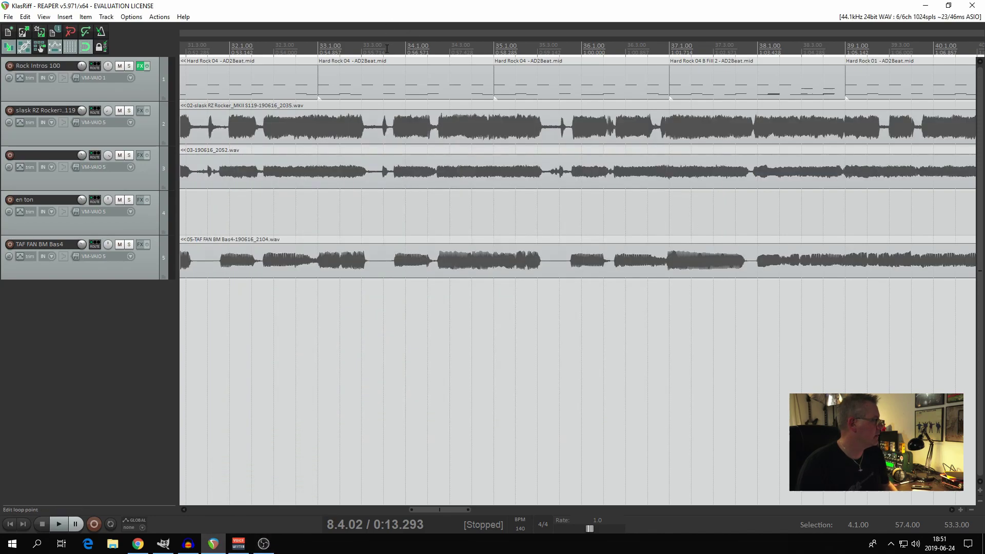
# - Keep Voicemeeter AUX Virtual ASIO as REAPER's ASIO driver in Preferences > Device and apply with OK
pyautogui.click(137, 19)
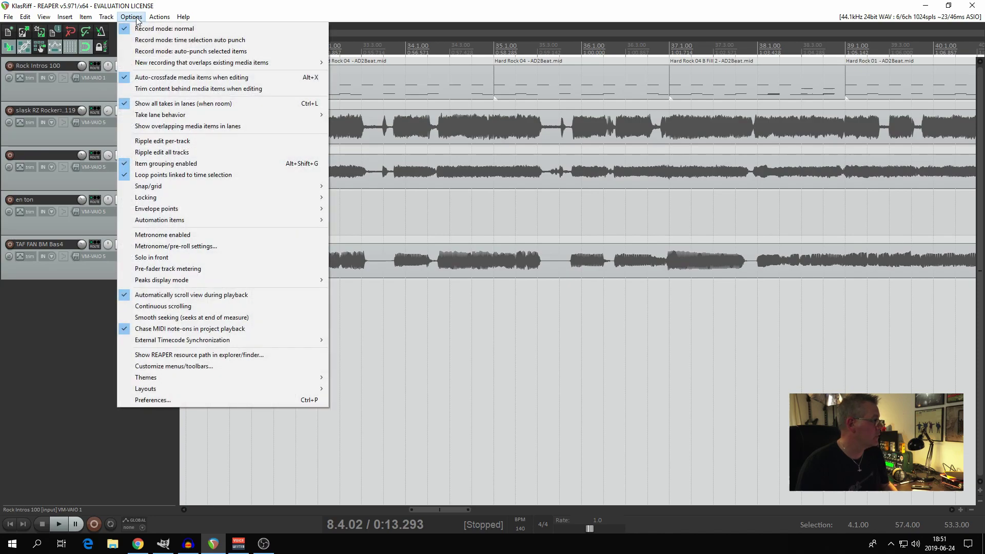
pyautogui.click(190, 405)
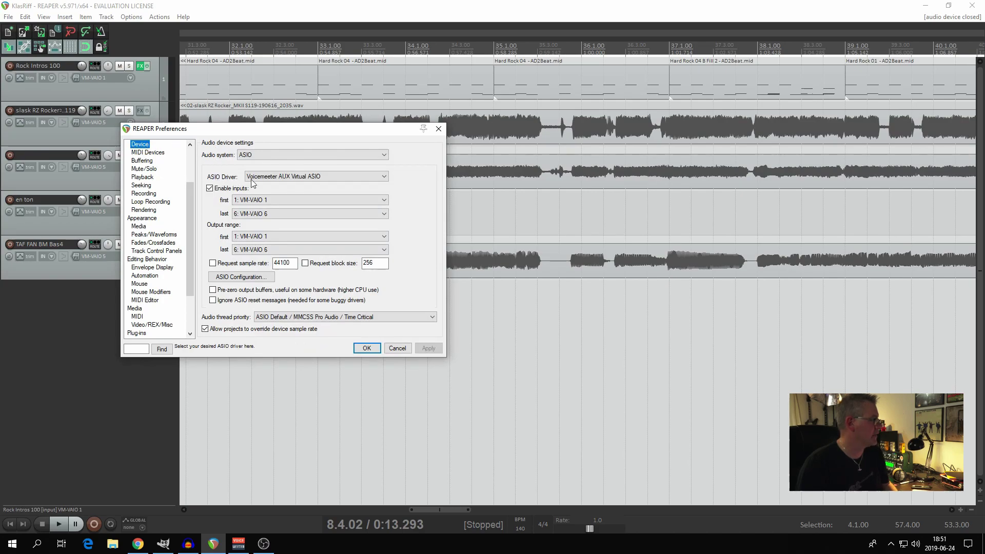
pyautogui.click(347, 177)
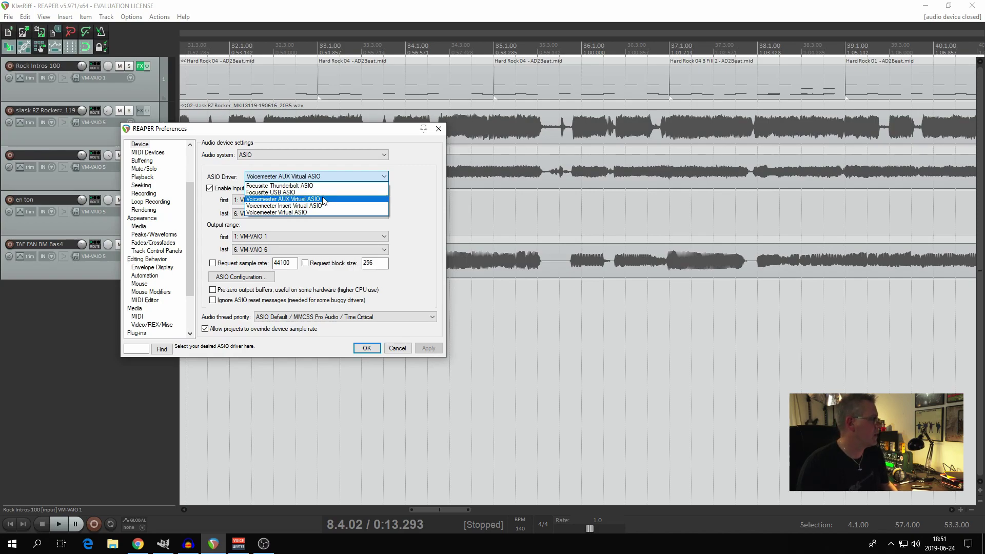
pyautogui.click(323, 200)
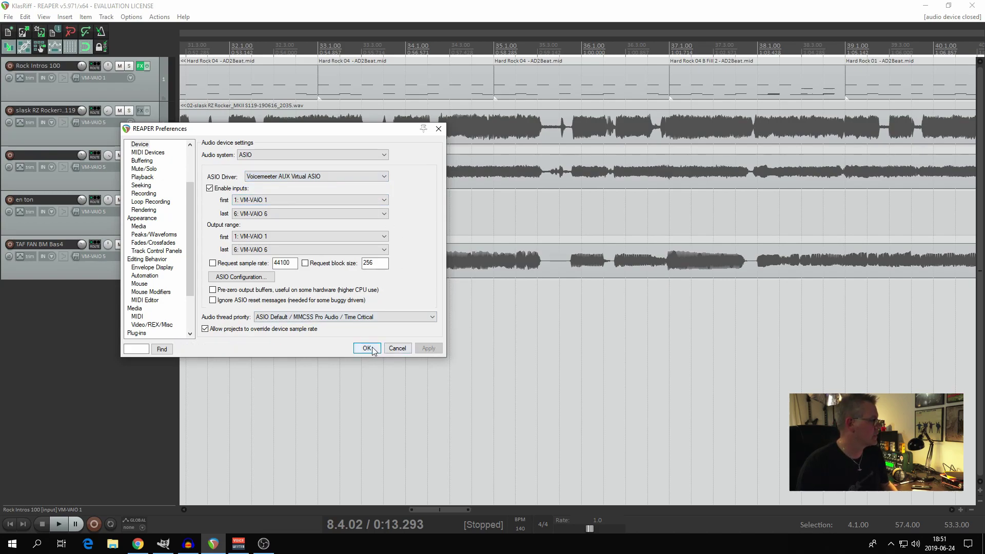
pyautogui.click(400, 349)
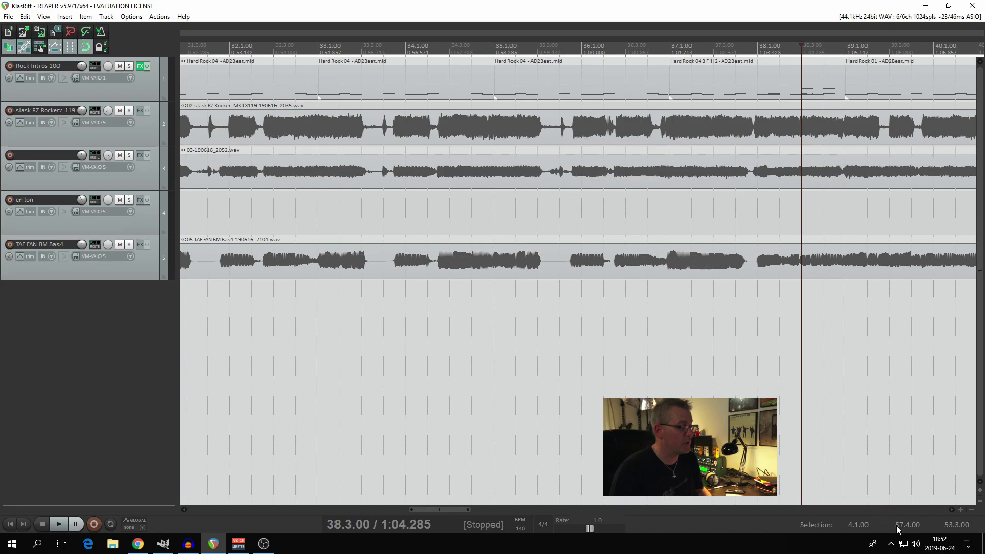
pyautogui.click(916, 545)
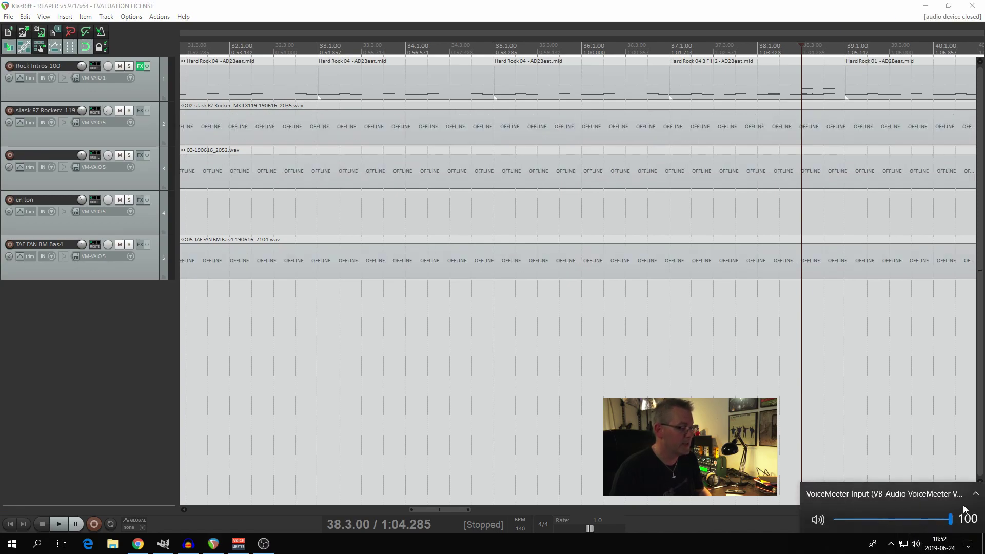
pyautogui.click(975, 494)
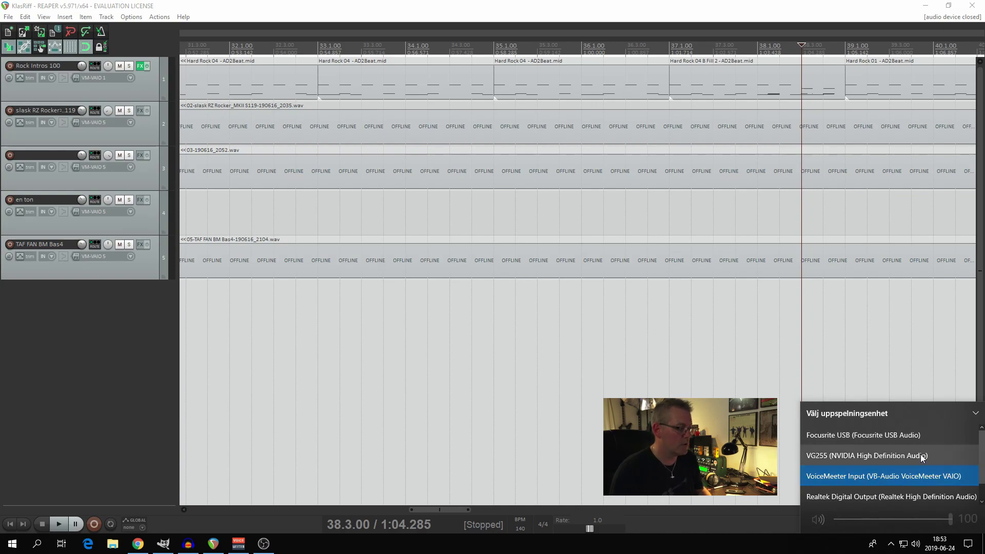
pyautogui.click(713, 334)
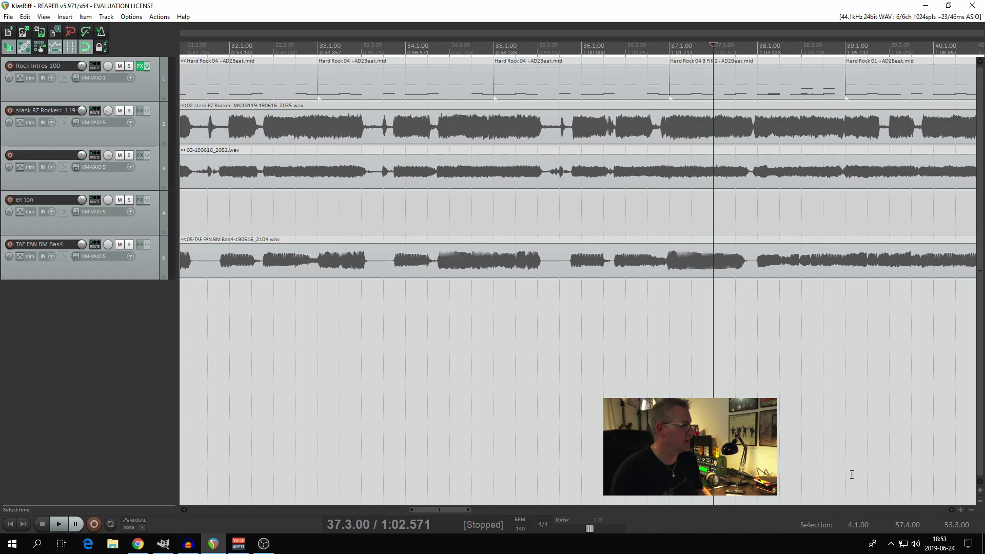
# - Confirm Bildskärmskälla captures Display 1 and Audio Input Capture uses VoiceMeeter Output, changing nothing
pyautogui.click(264, 543)
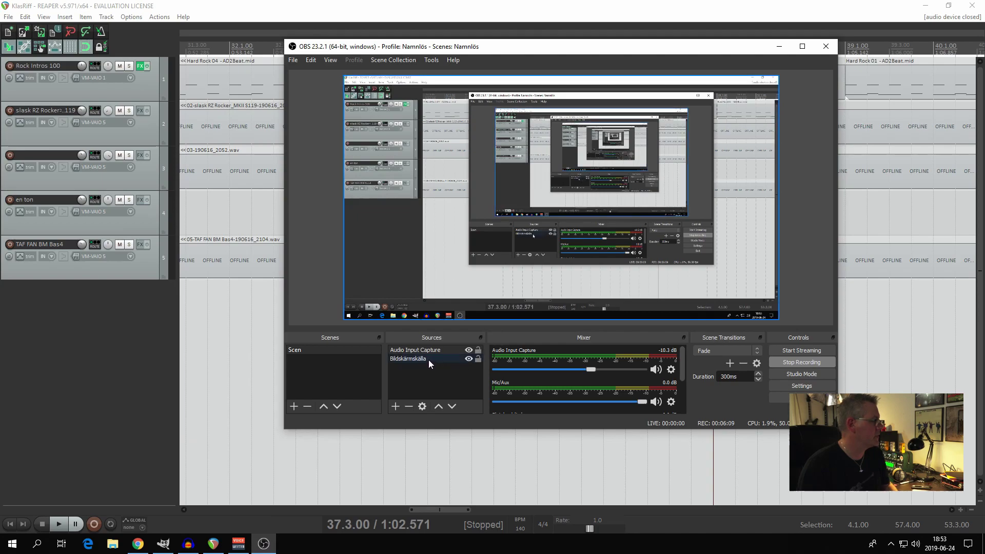
pyautogui.click(396, 408)
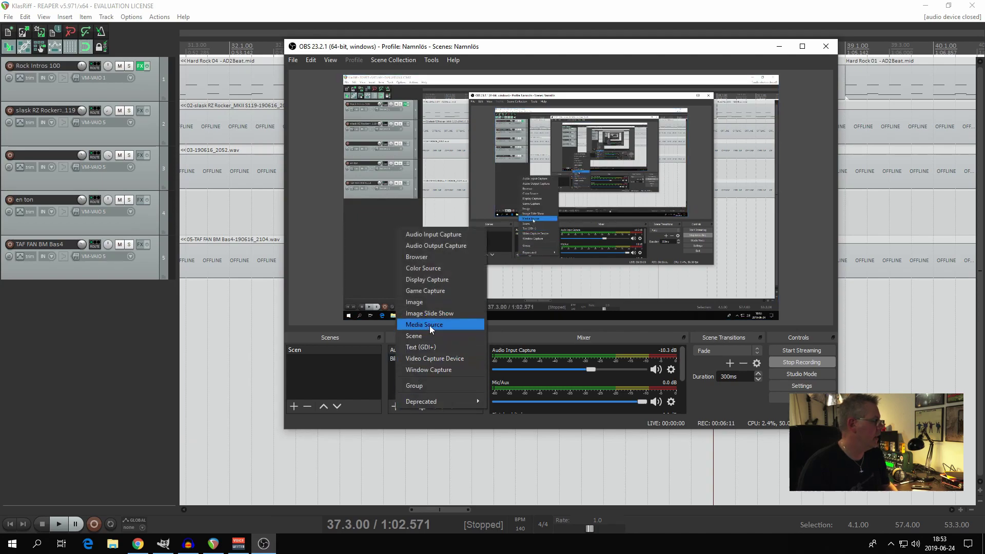
pyautogui.click(365, 426)
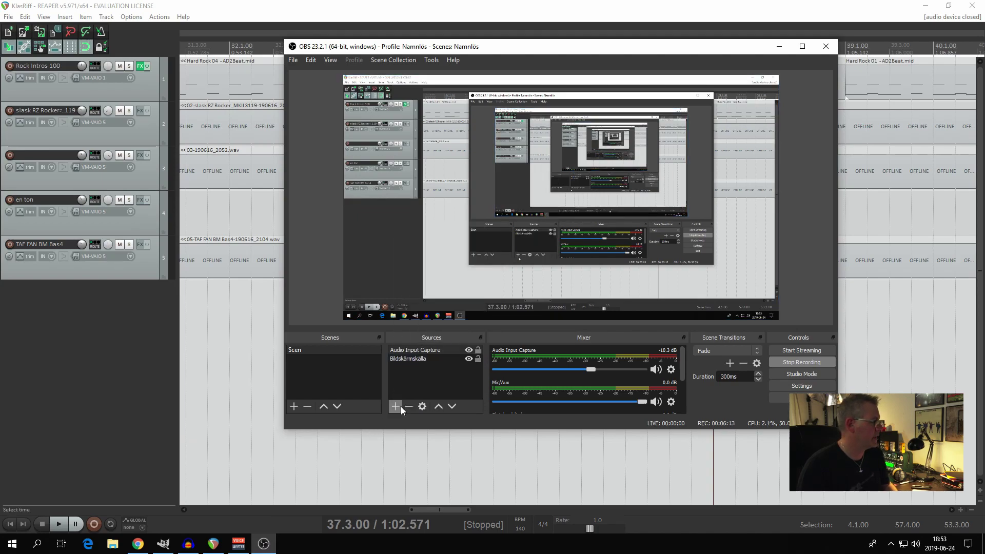
pyautogui.click(405, 360)
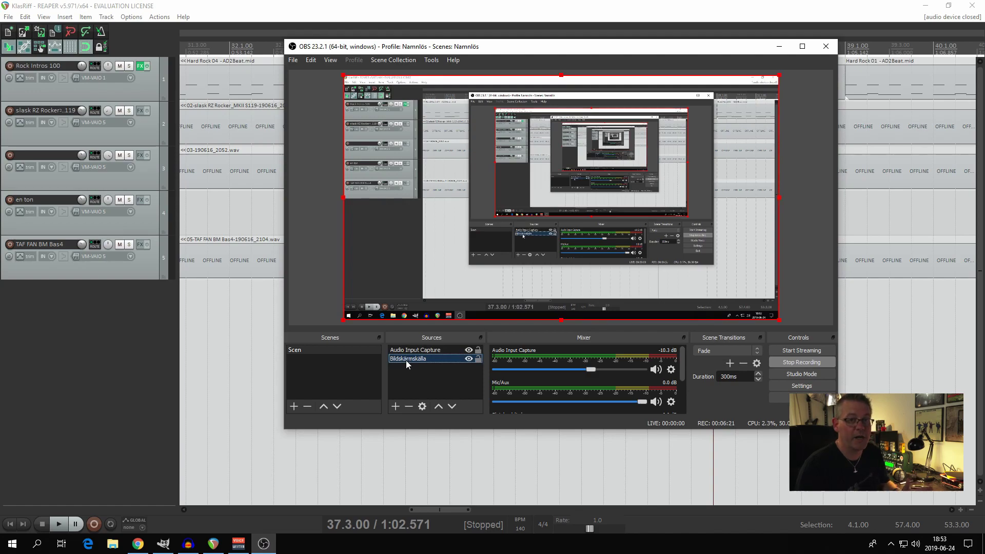
pyautogui.doubleClick(405, 359)
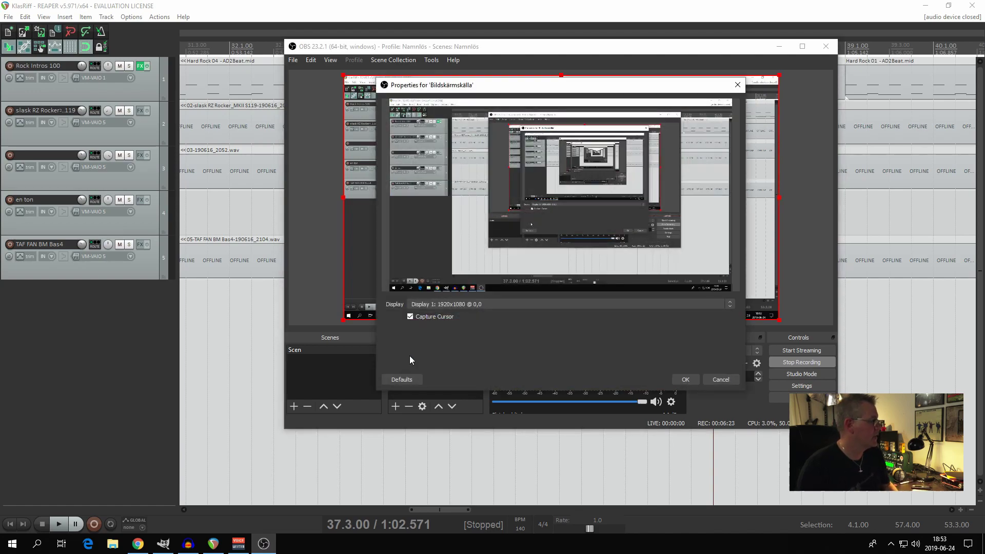
pyautogui.click(434, 306)
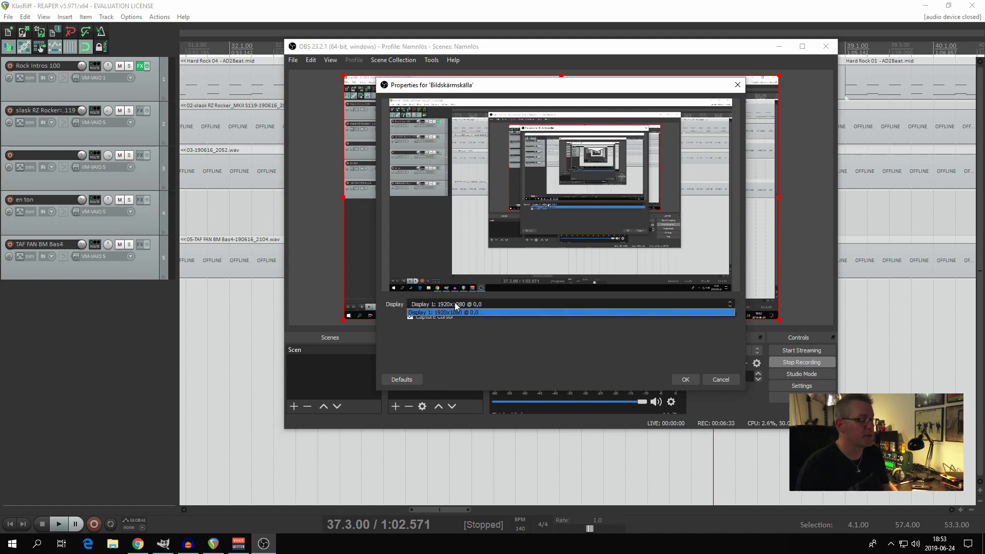
pyautogui.click(429, 313)
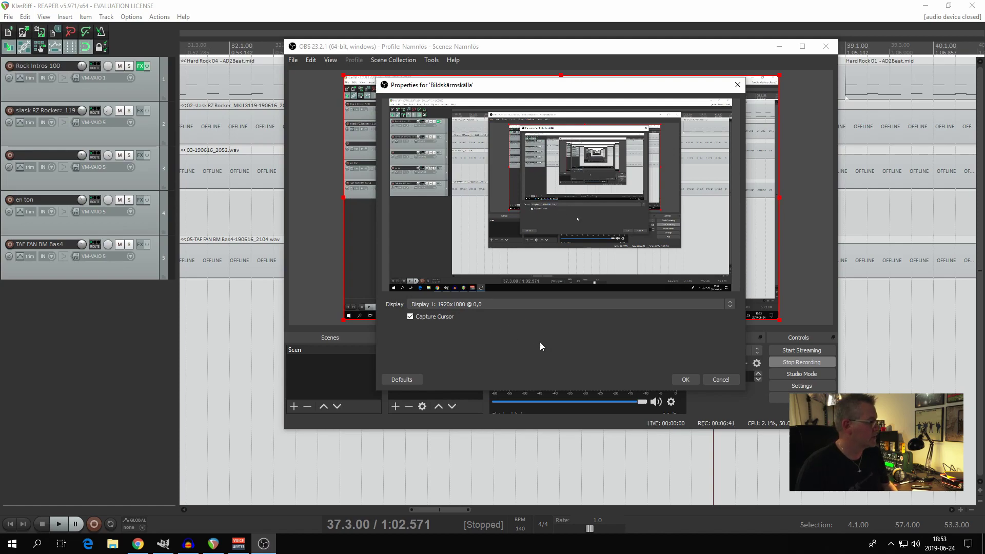
pyautogui.click(721, 379)
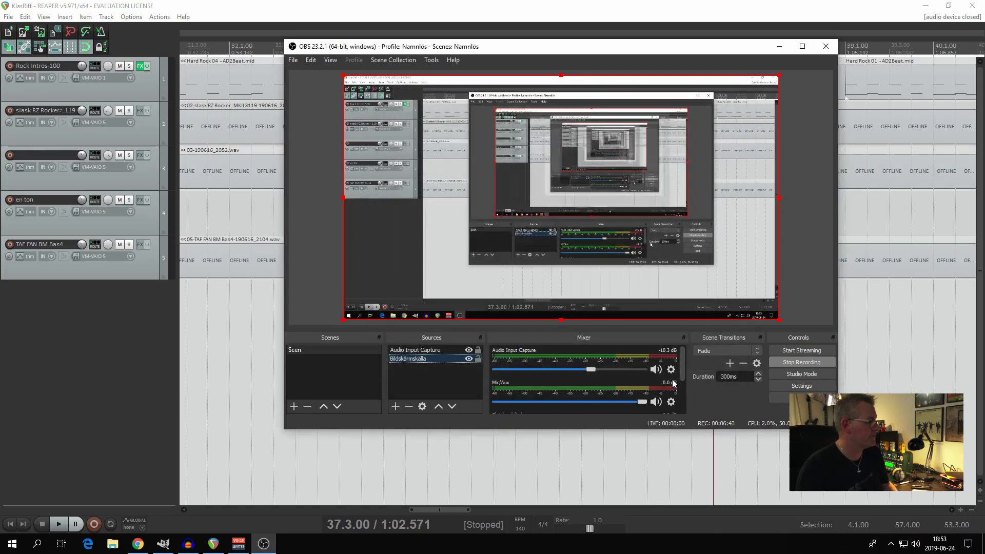
pyautogui.doubleClick(414, 351)
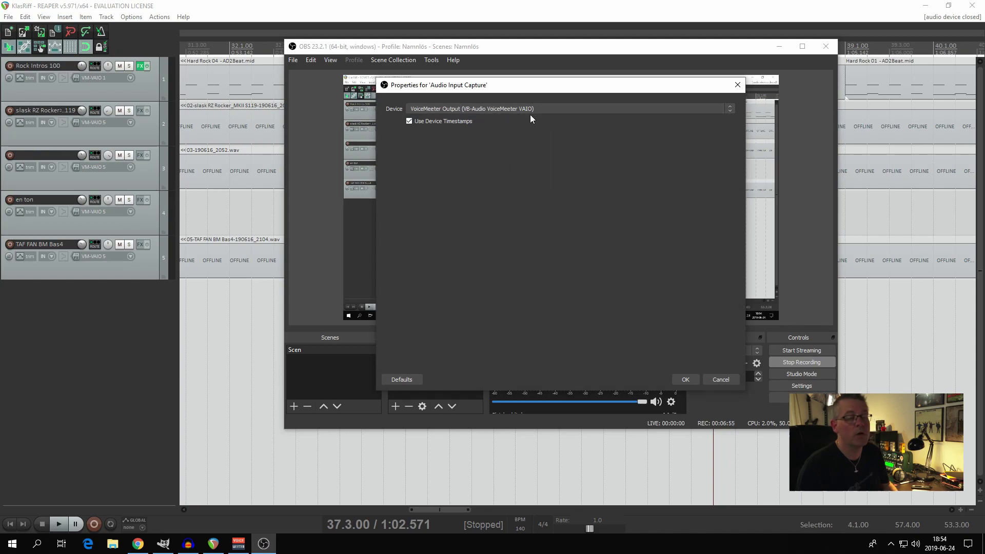
pyautogui.click(732, 383)
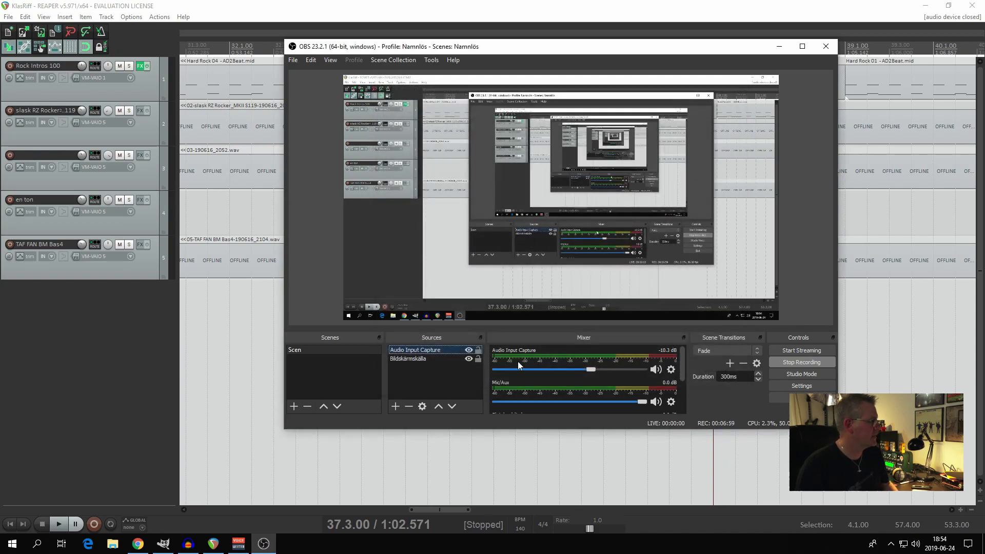
# - Play the REAPER project from bar 4 and show the Voicemeeter Banana mixer to watch the signal
pyautogui.click(88, 423)
pyautogui.click(10, 524)
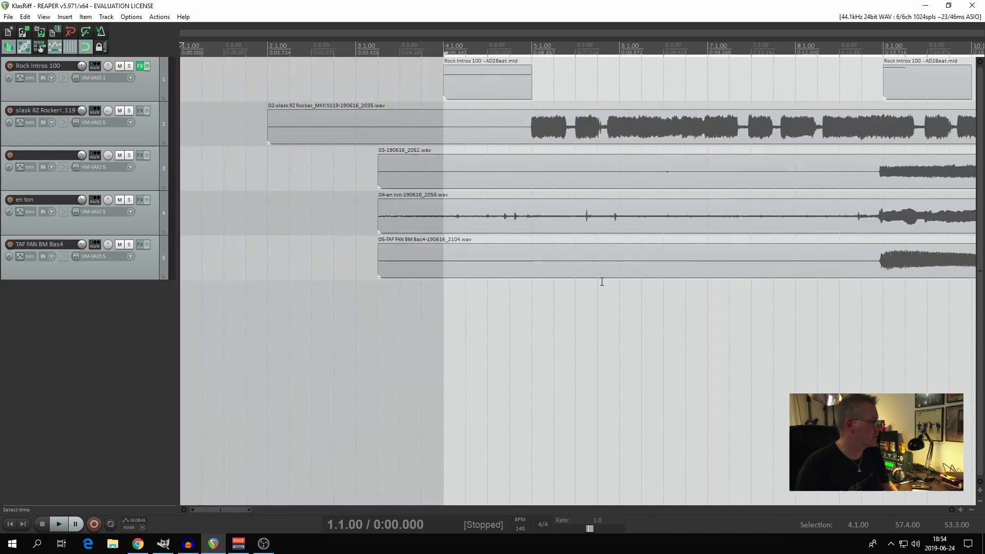
pyautogui.click(469, 68)
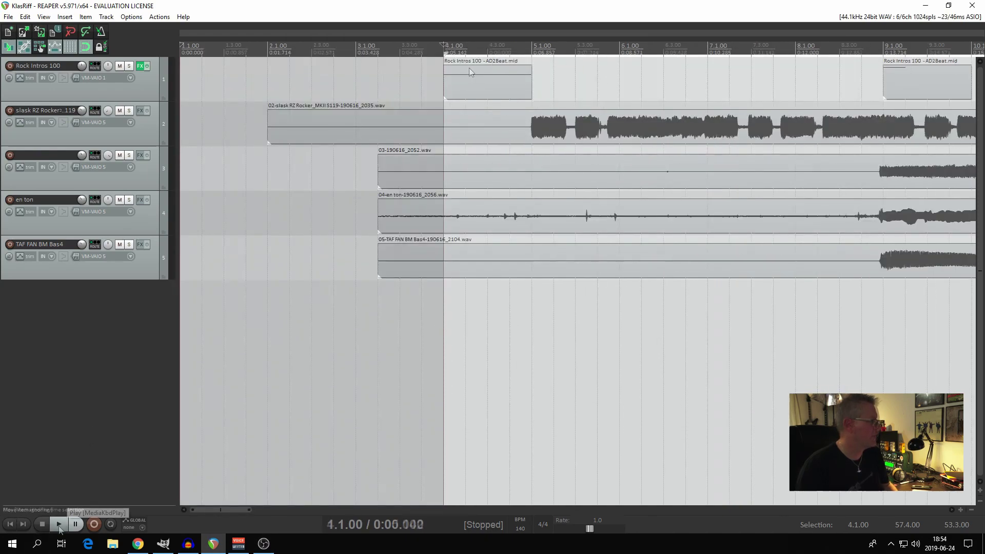
pyautogui.click(59, 524)
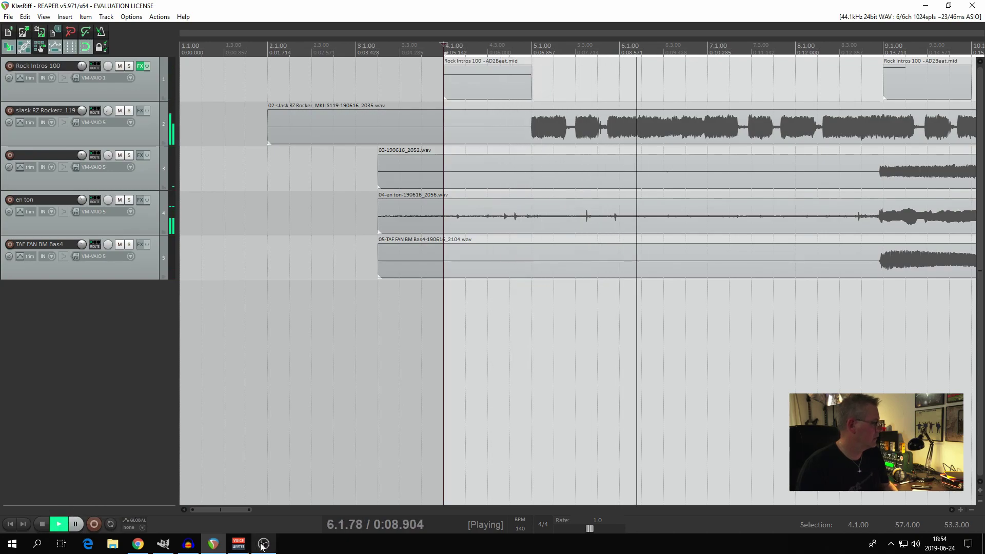
pyautogui.click(241, 544)
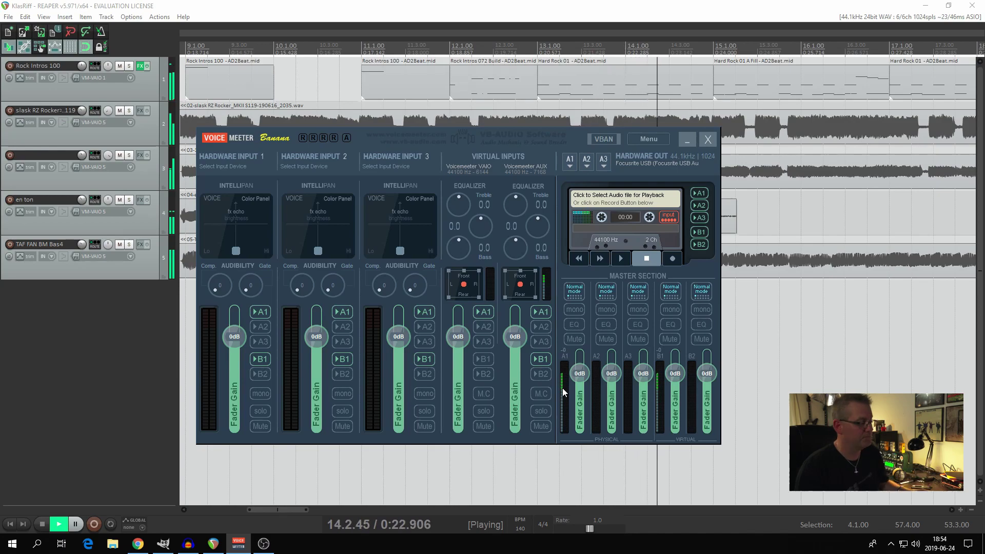
# - Bring OBS forward to watch the Audio Input Capture meter react around -10 dB
pyautogui.click(264, 544)
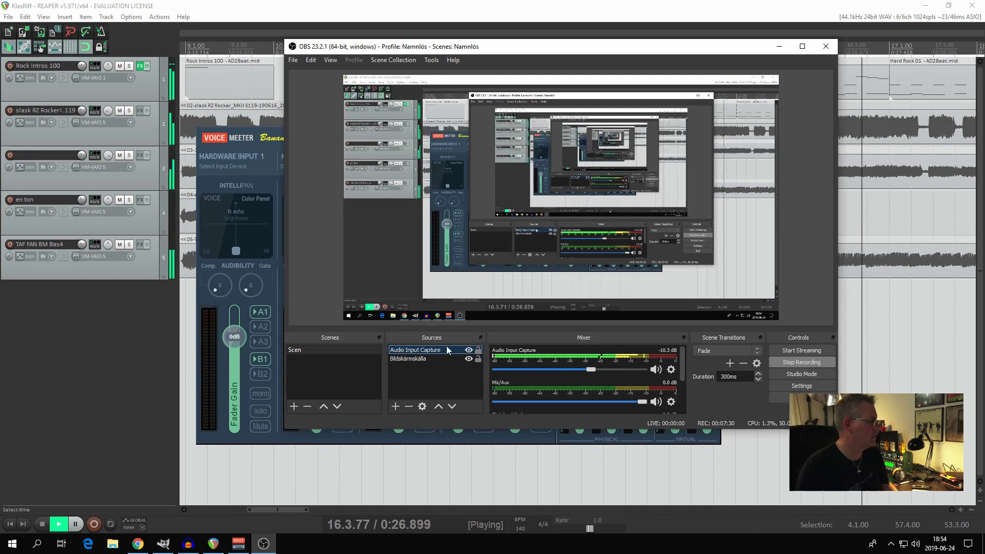